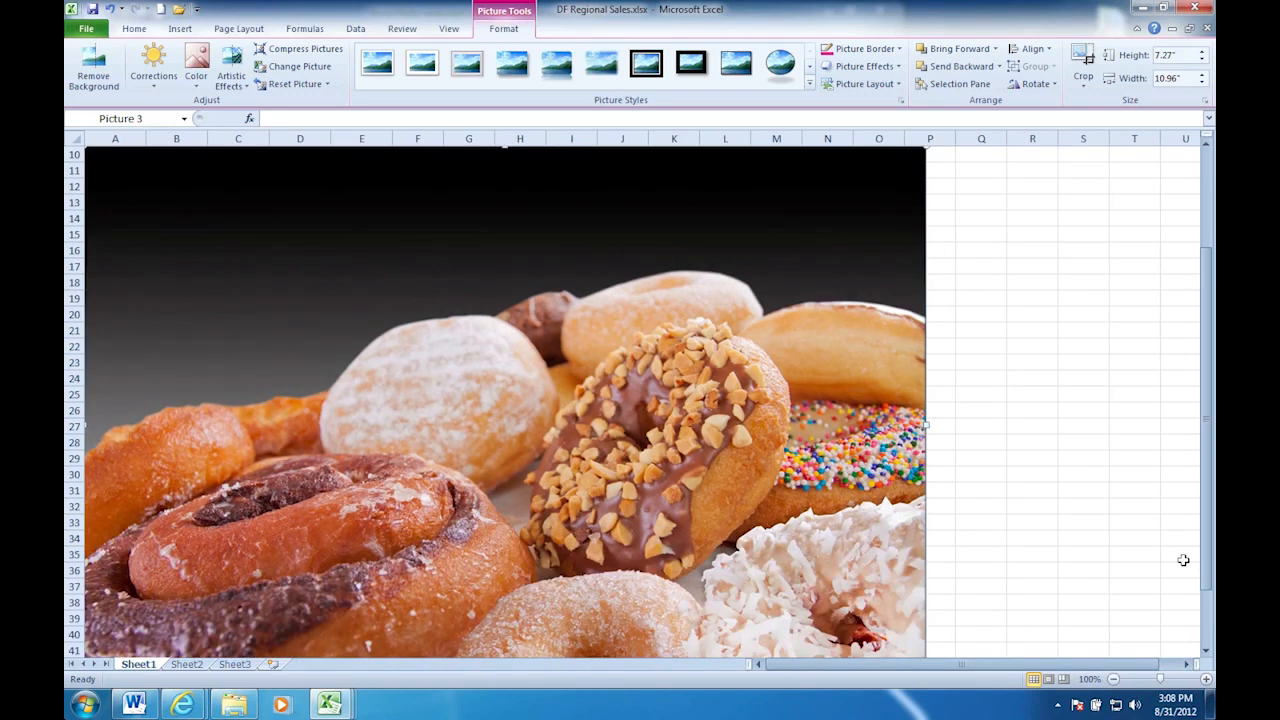
# Move the donut picture right to start at column D and undo the width resize that distorts it
pyautogui.click(1114, 680)
pyautogui.click(1114, 680)
pyautogui.click(1114, 680)
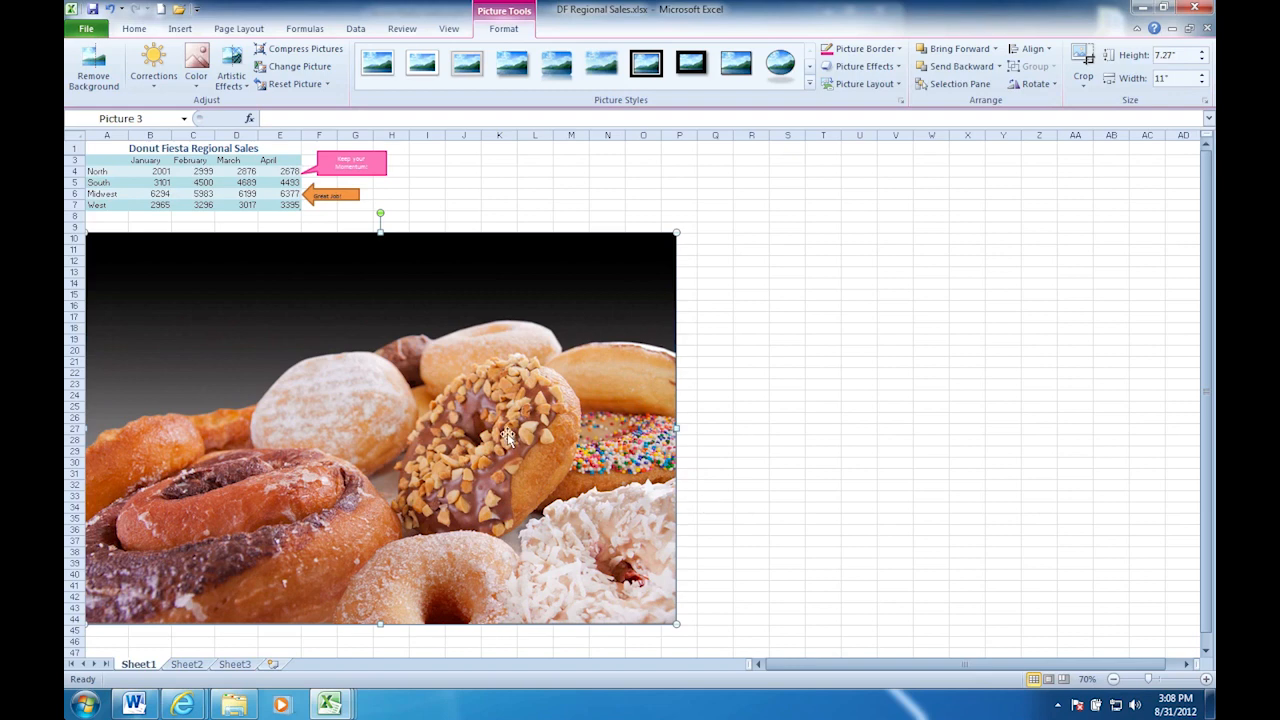
pyautogui.moveTo(581, 433); pyautogui.dragTo(709, 433)
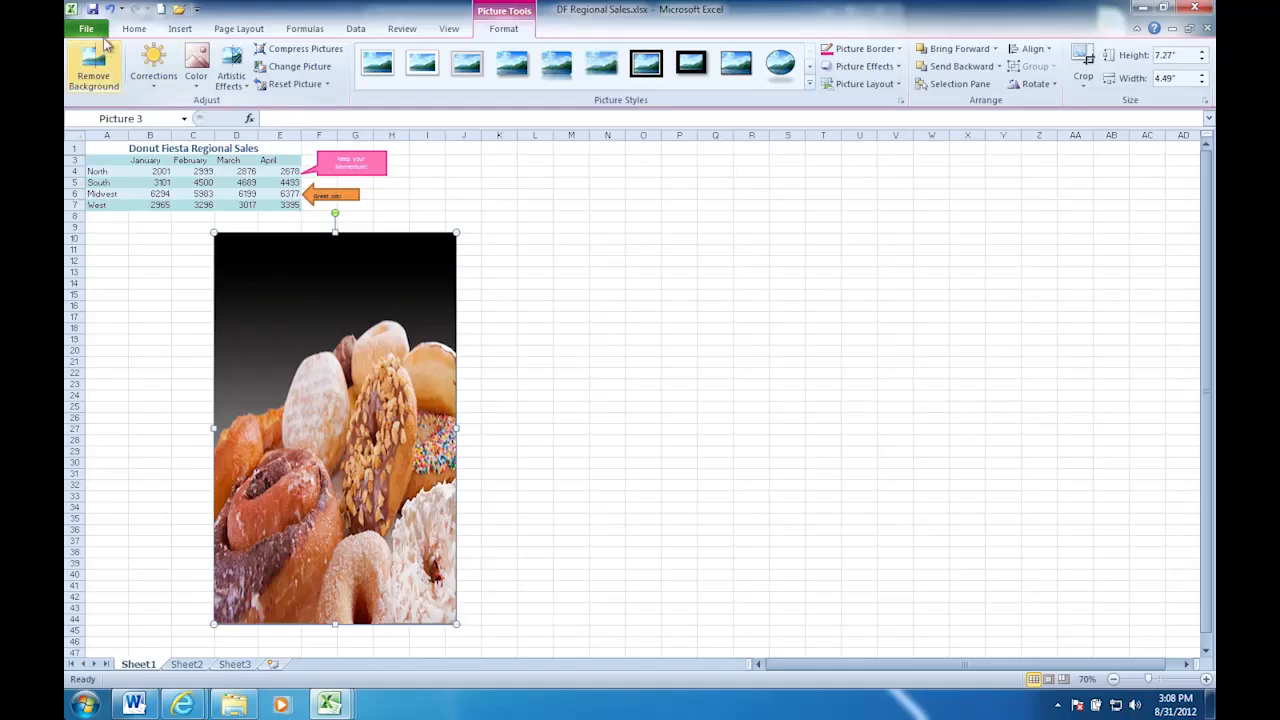
pyautogui.click(109, 12)
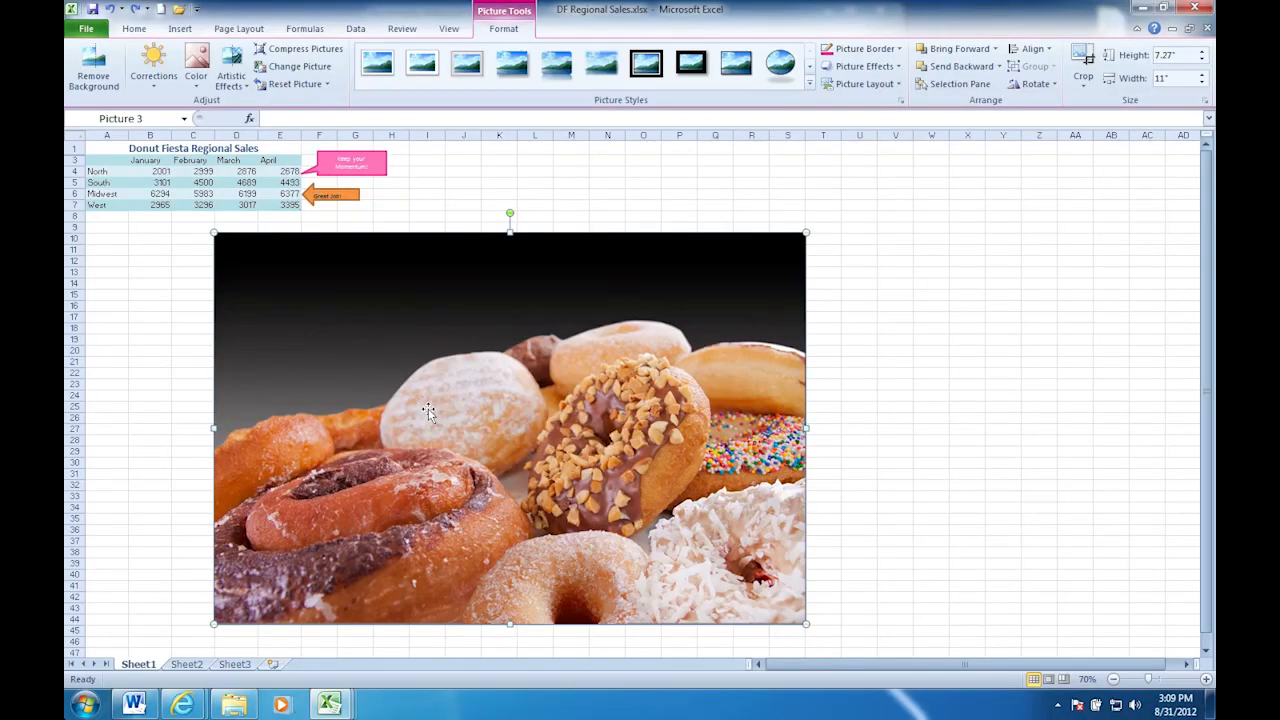
# Scale the donut picture to 70% of its original height with the aspect ratio locked
pyautogui.rightClick(428, 408)
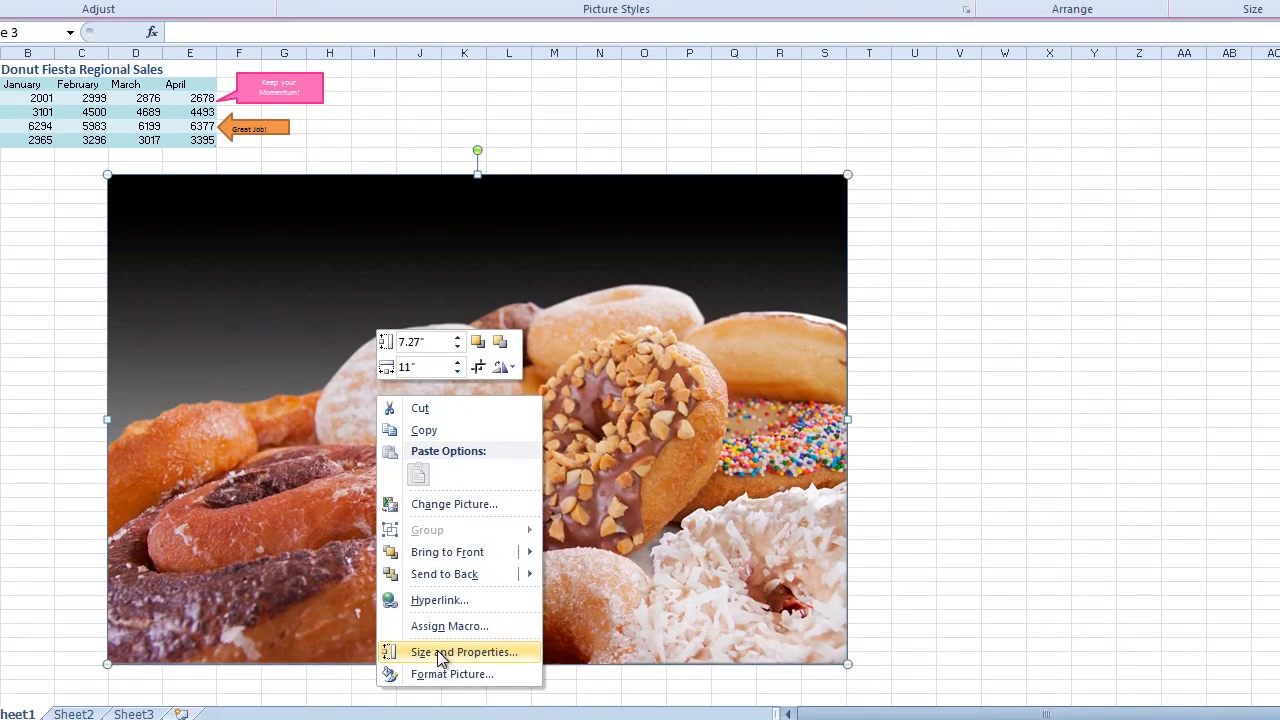
pyautogui.click(440, 655)
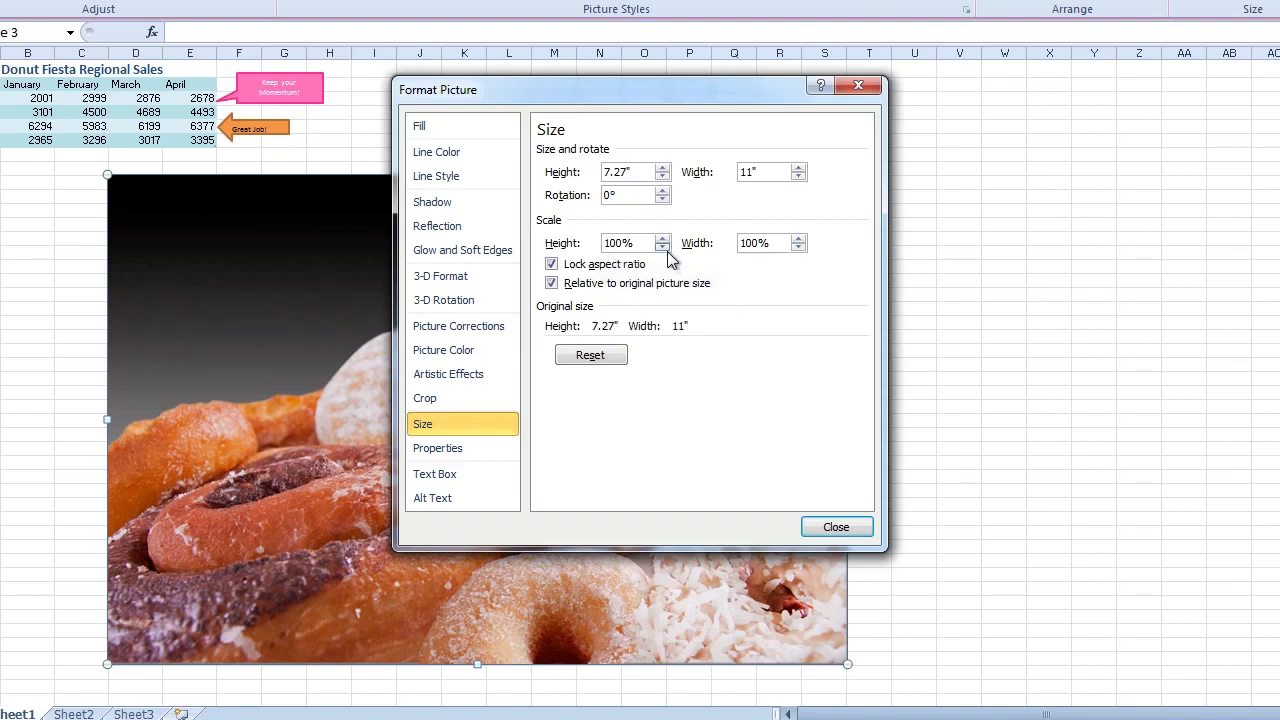
pyautogui.click(662, 247)
pyautogui.click(662, 247)
pyautogui.moveTo(634, 243); pyautogui.dragTo(596, 245)
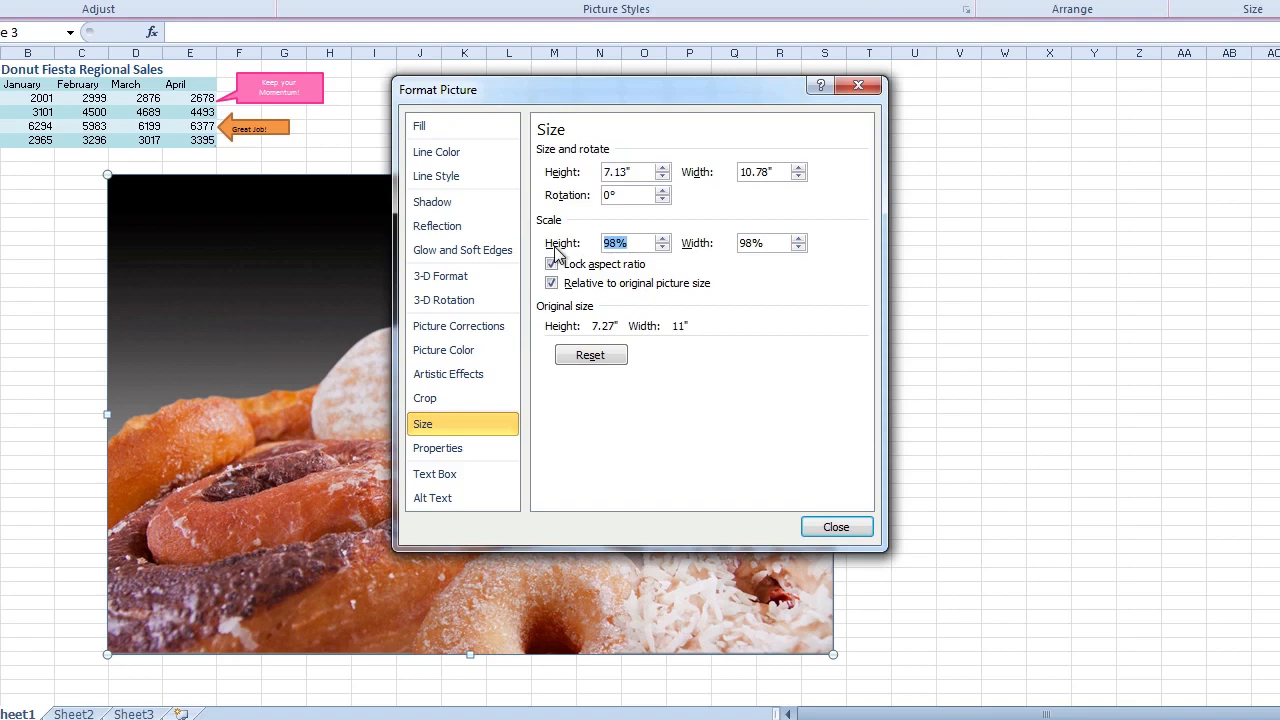
pyautogui.write('70')
pyautogui.press('Return')
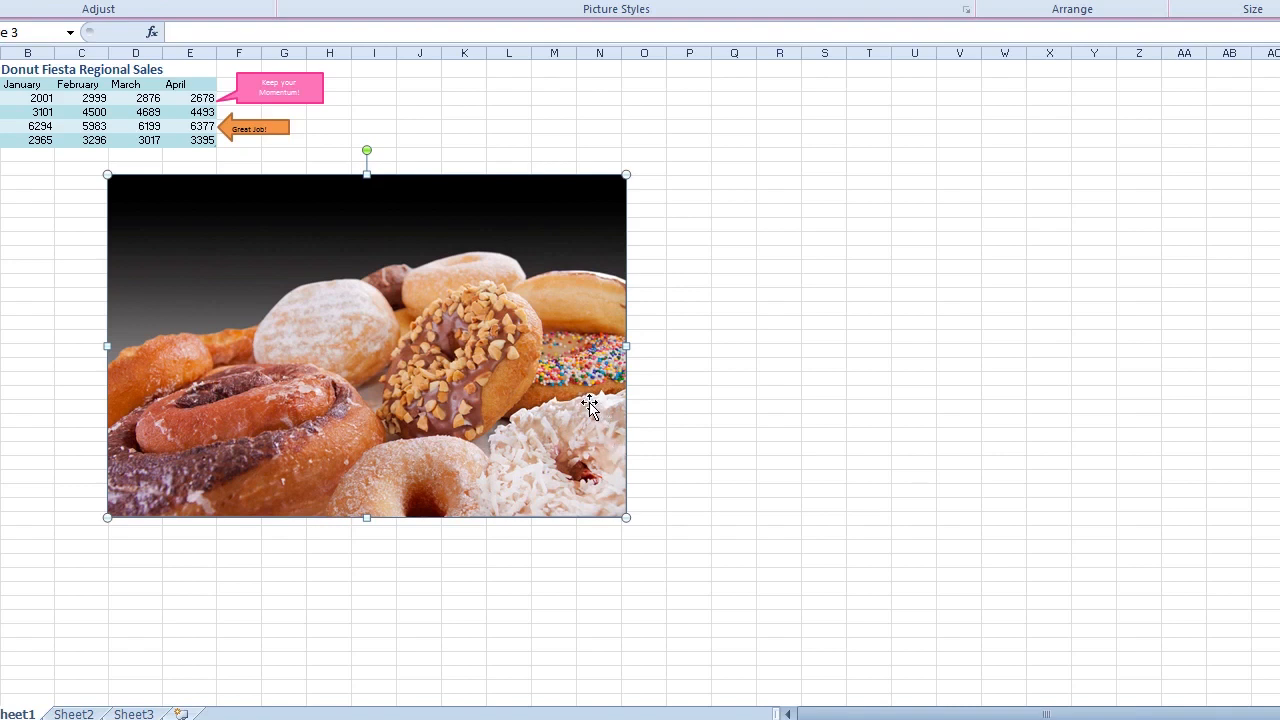
# Scale the donut picture to 30% of its original size with the aspect ratio locked
pyautogui.rightClick(556, 392)
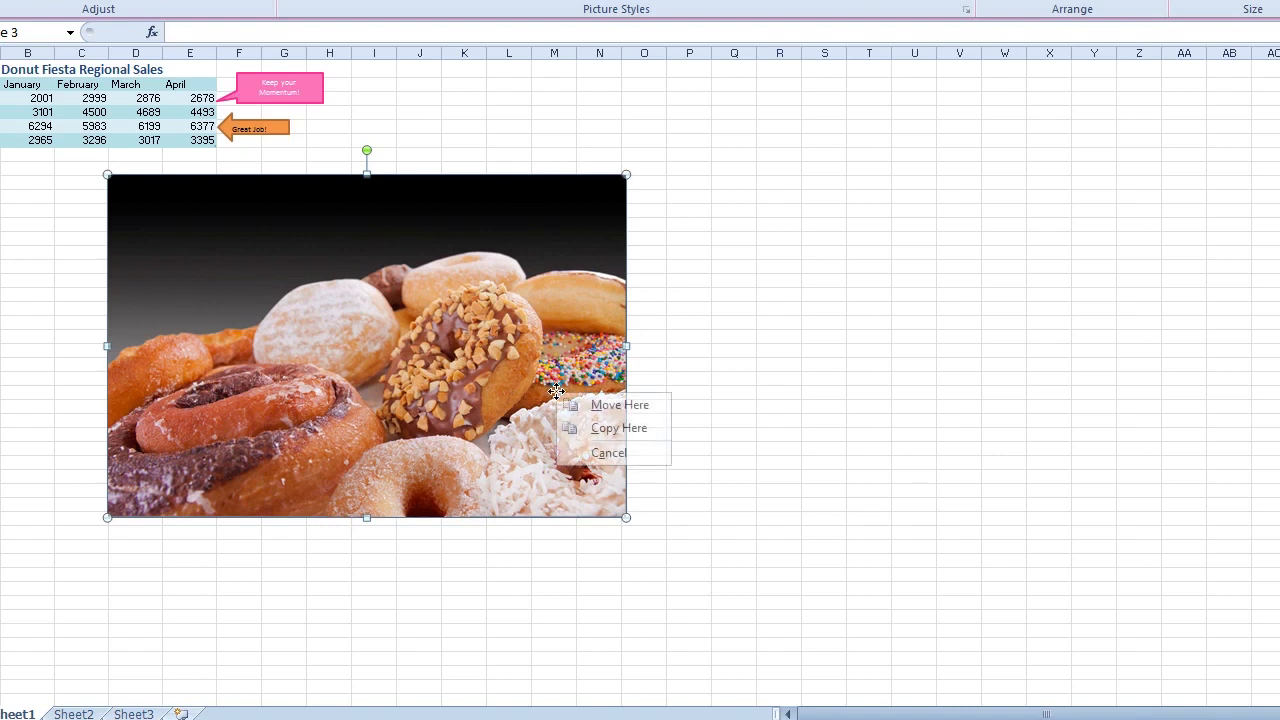
pyautogui.rightClick(529, 299)
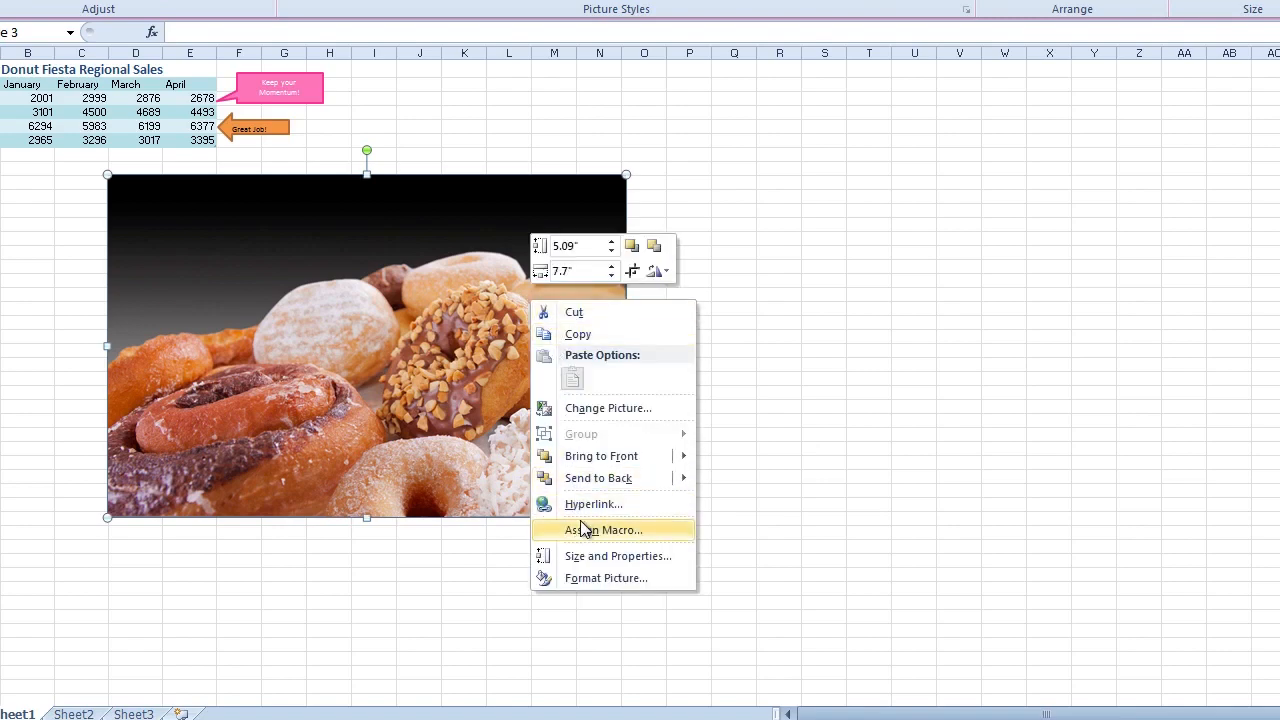
pyautogui.click(587, 553)
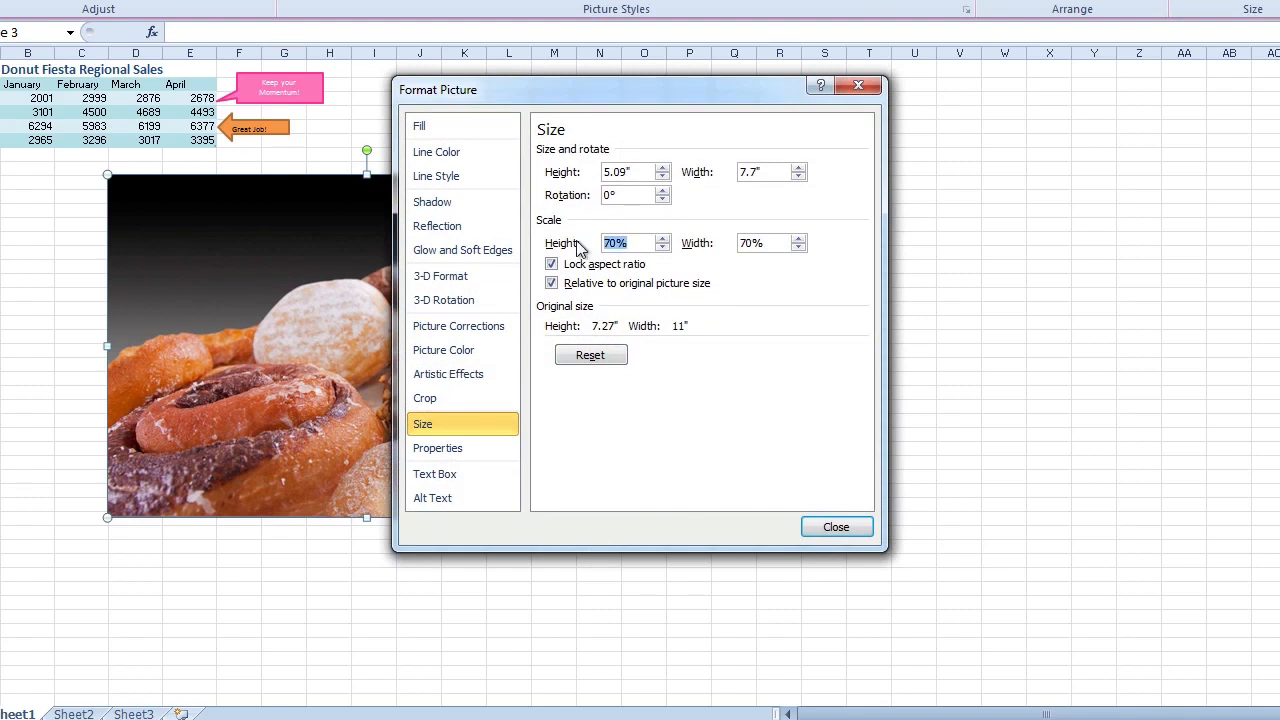
pyautogui.write('30')
pyautogui.press('Tab')
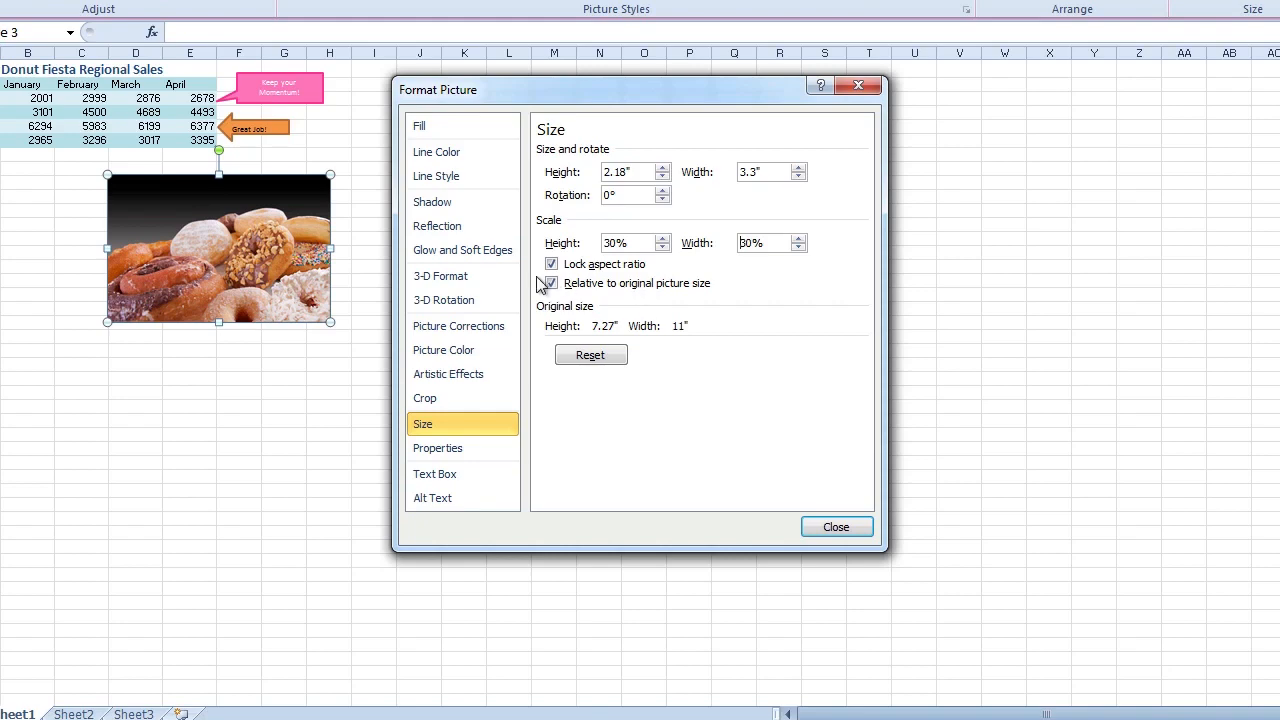
pyautogui.click(812, 535)
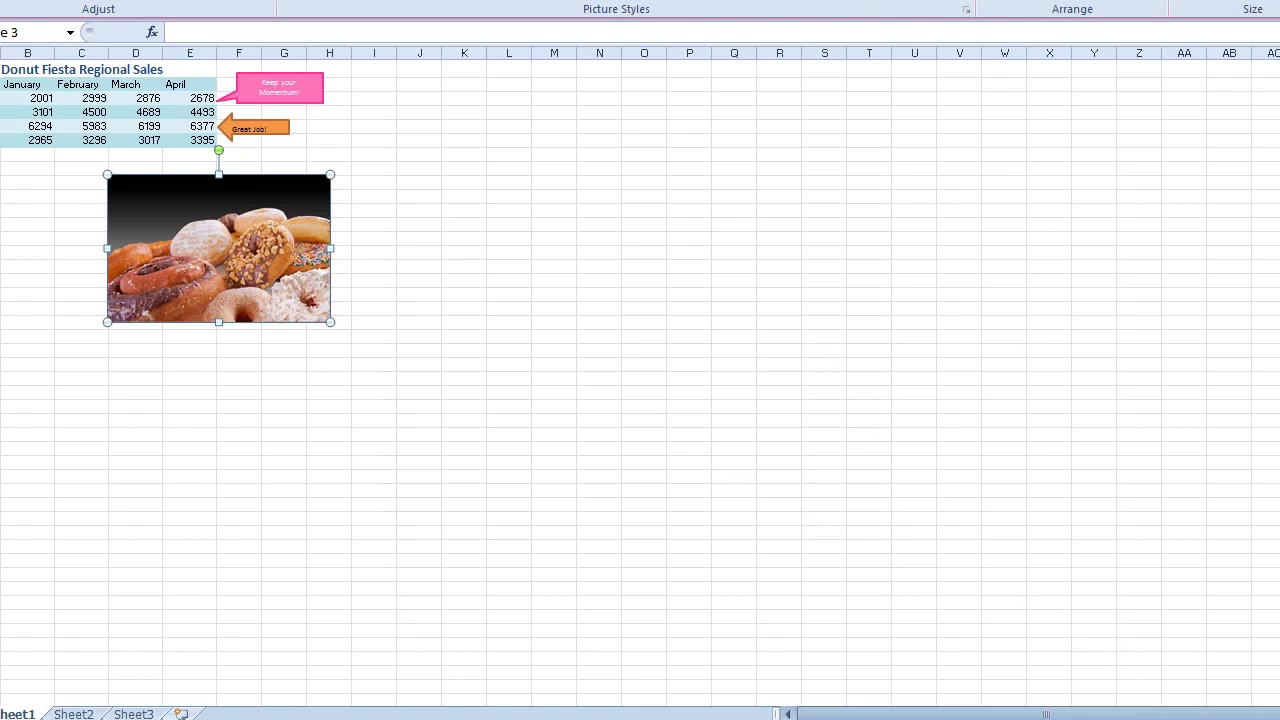
# Apply a picture style with a drop shadow to the donut picture
pyautogui.moveTo(1246, 719); pyautogui.dragTo(1262, 719)
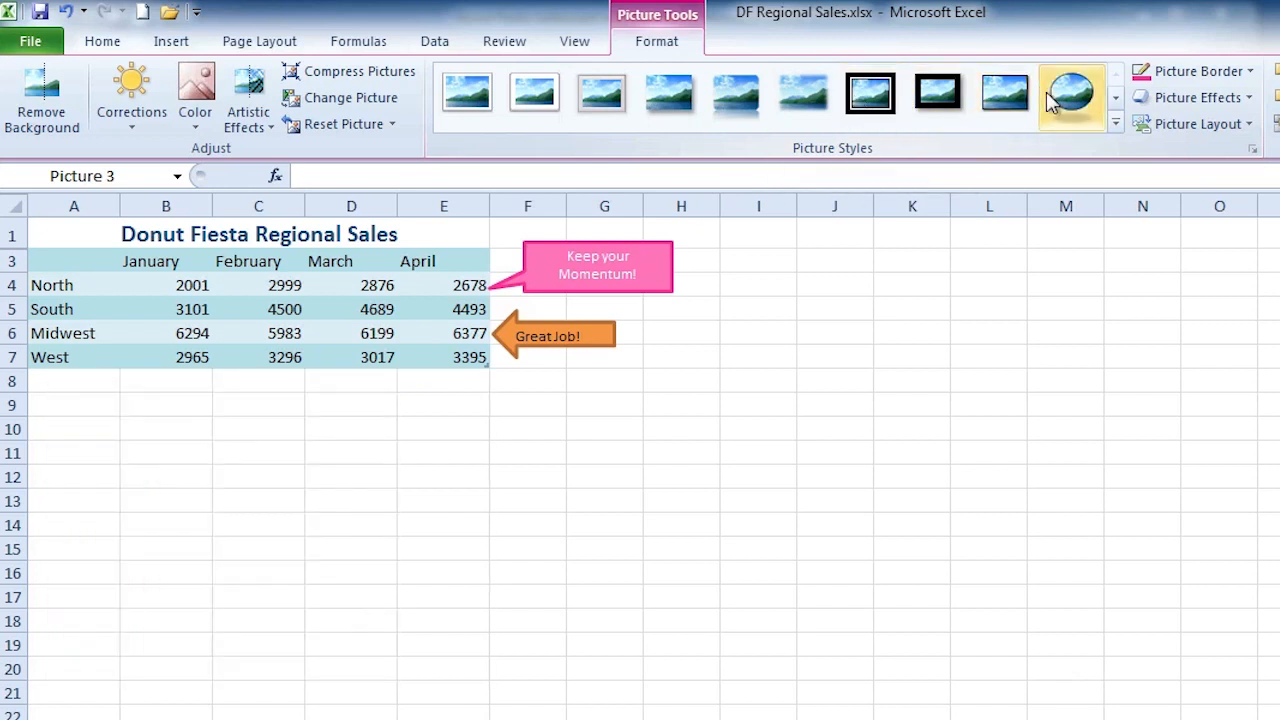
pyautogui.click(1116, 98)
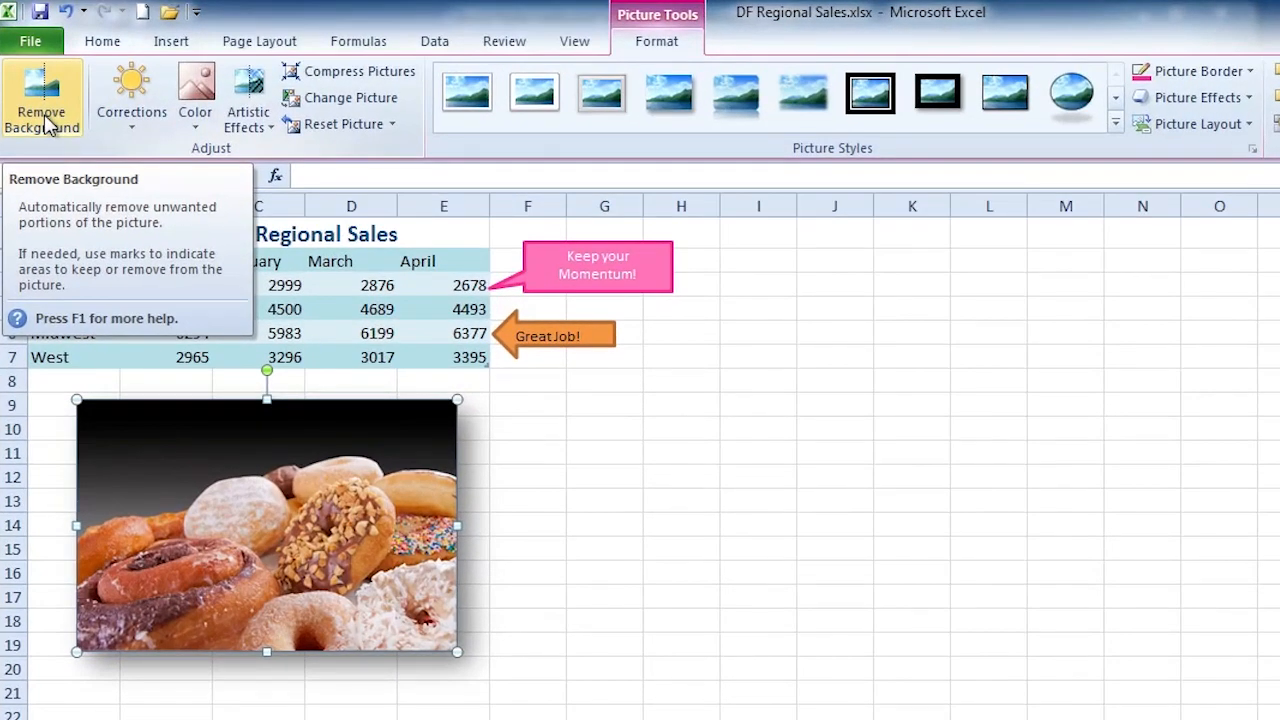
# Remove the picture's background, marking the donuts along the lower edge to keep, and move the cutout up beneath the sales table
pyautogui.click(44, 114)
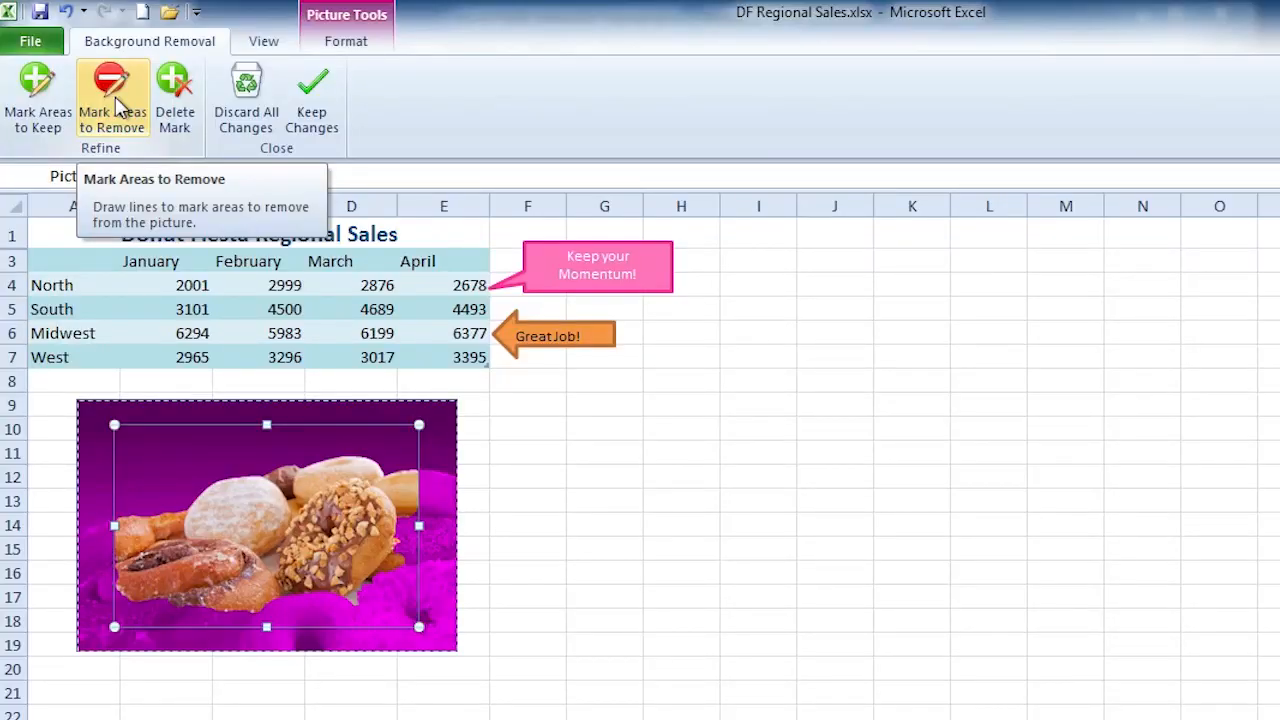
pyautogui.click(45, 140)
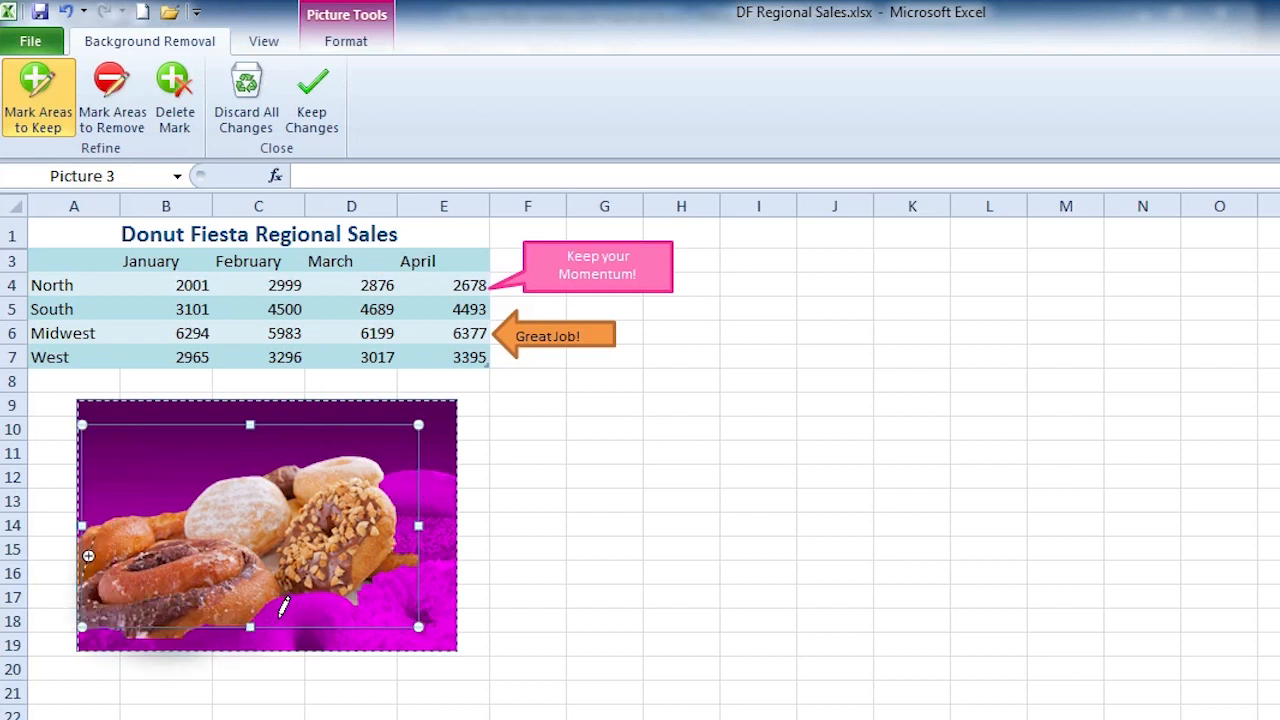
pyautogui.moveTo(358, 616); pyautogui.dragTo(365, 613)
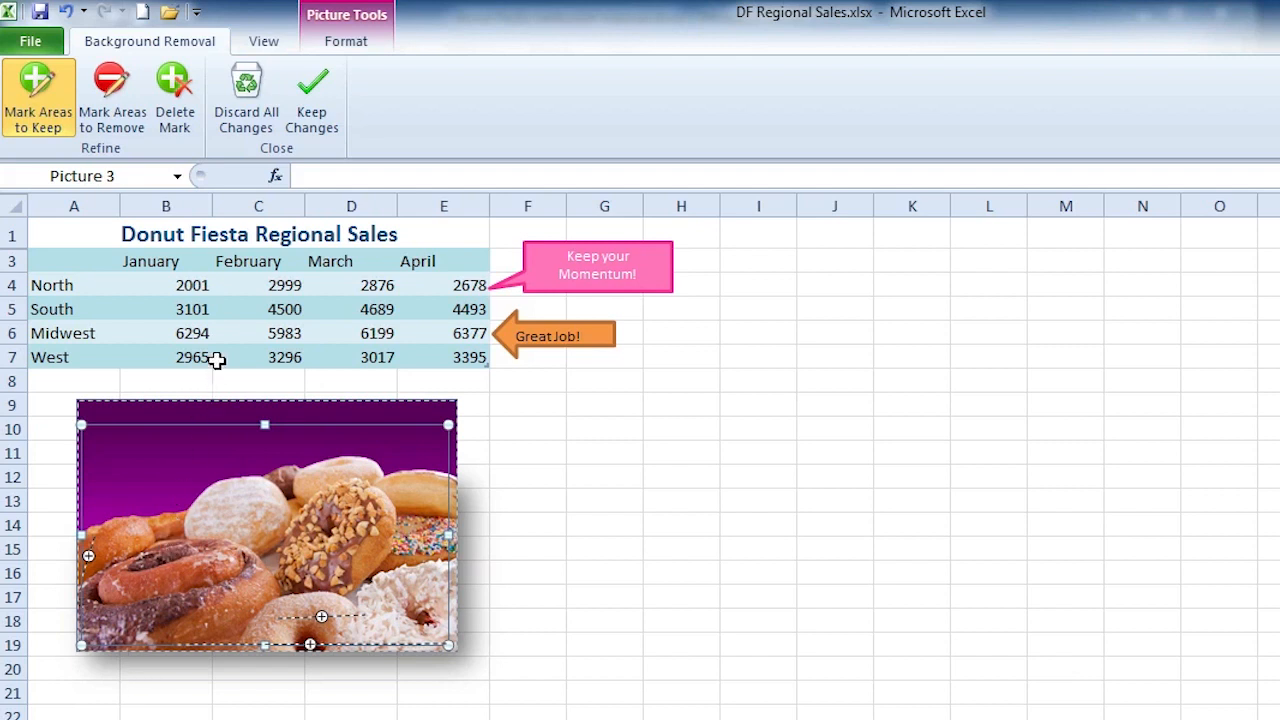
pyautogui.click(312, 130)
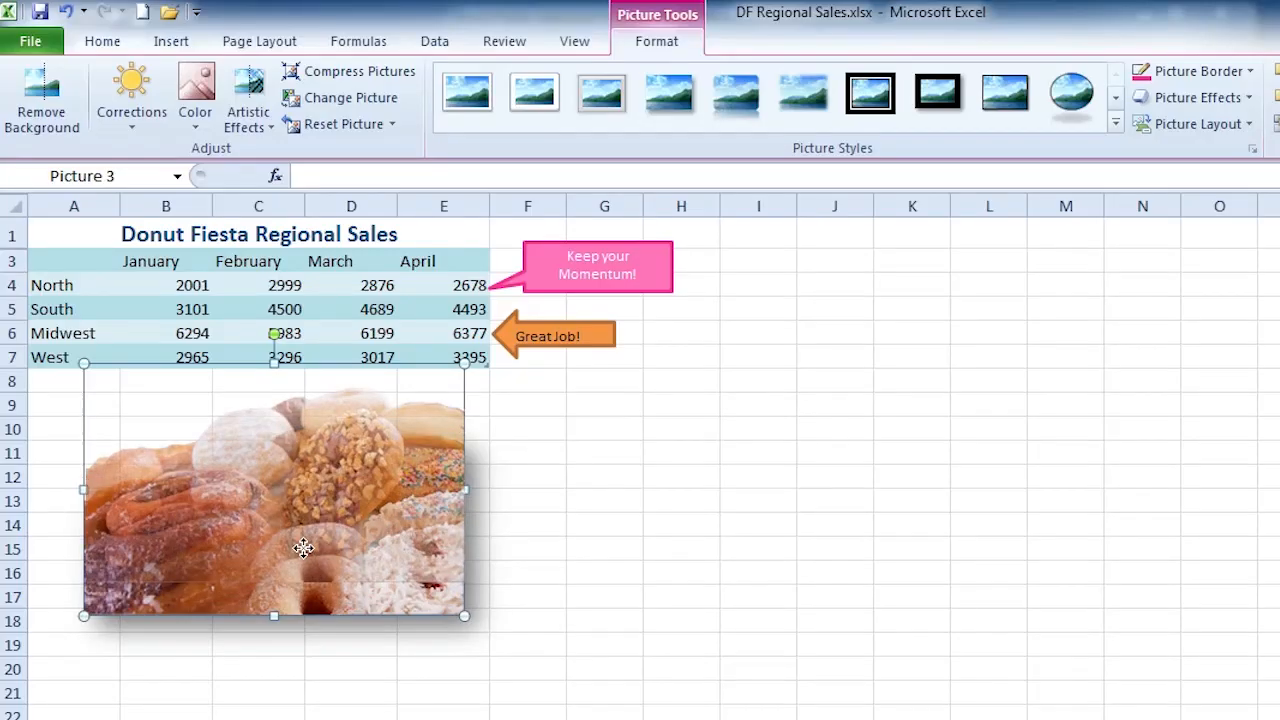
pyautogui.moveTo(303, 548); pyautogui.dragTo(304, 565)
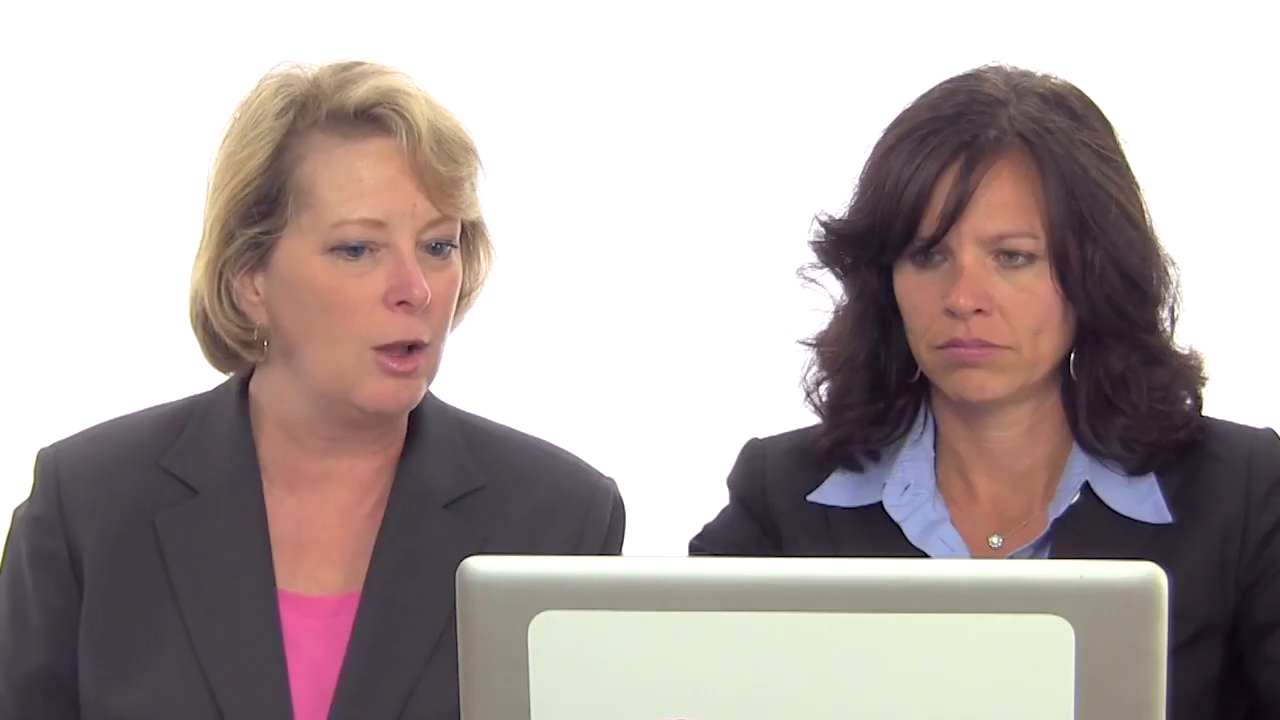
# Crop away the left half of the donut picture
pyautogui.click(1192, 58)
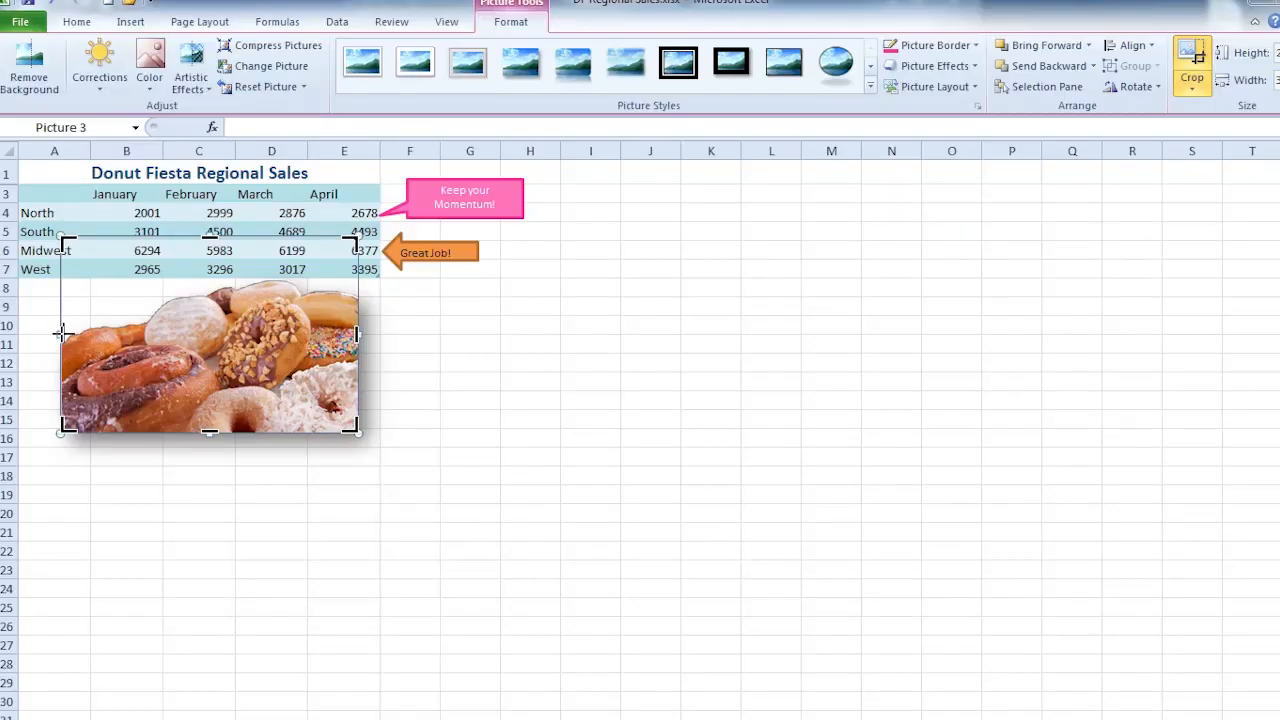
pyautogui.moveTo(62, 333); pyautogui.dragTo(213, 342)
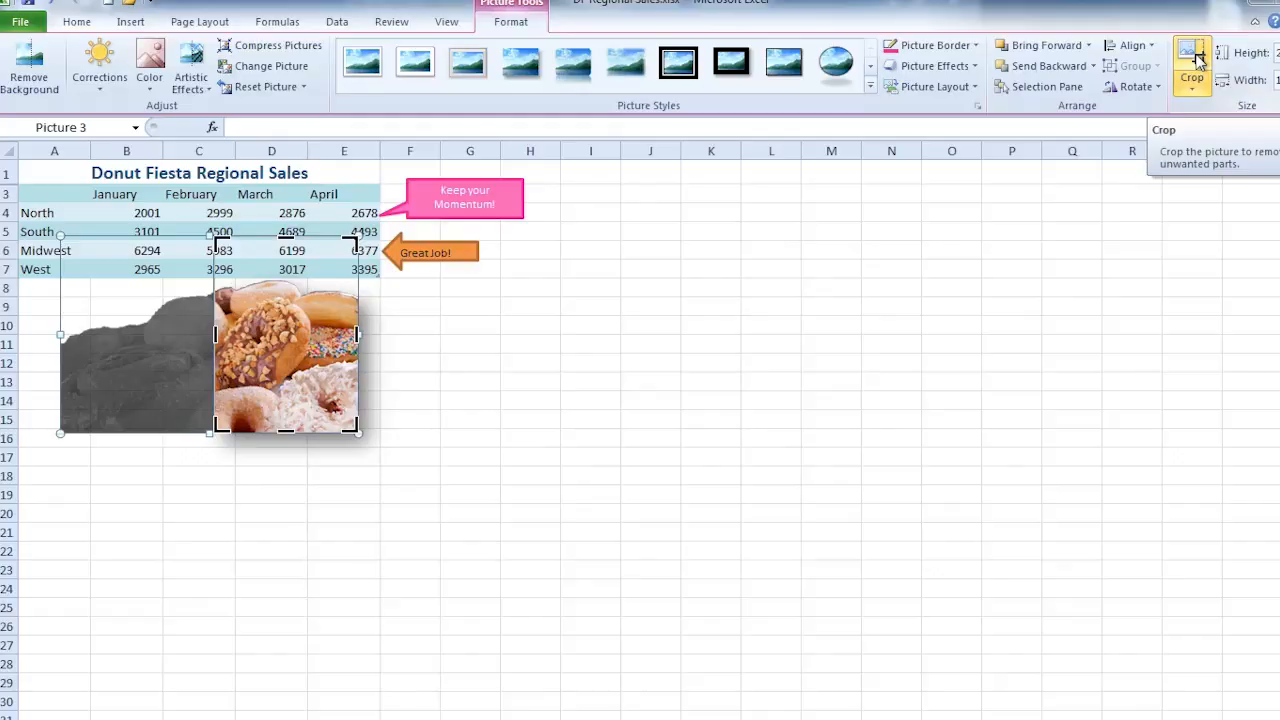
pyautogui.click(1192, 70)
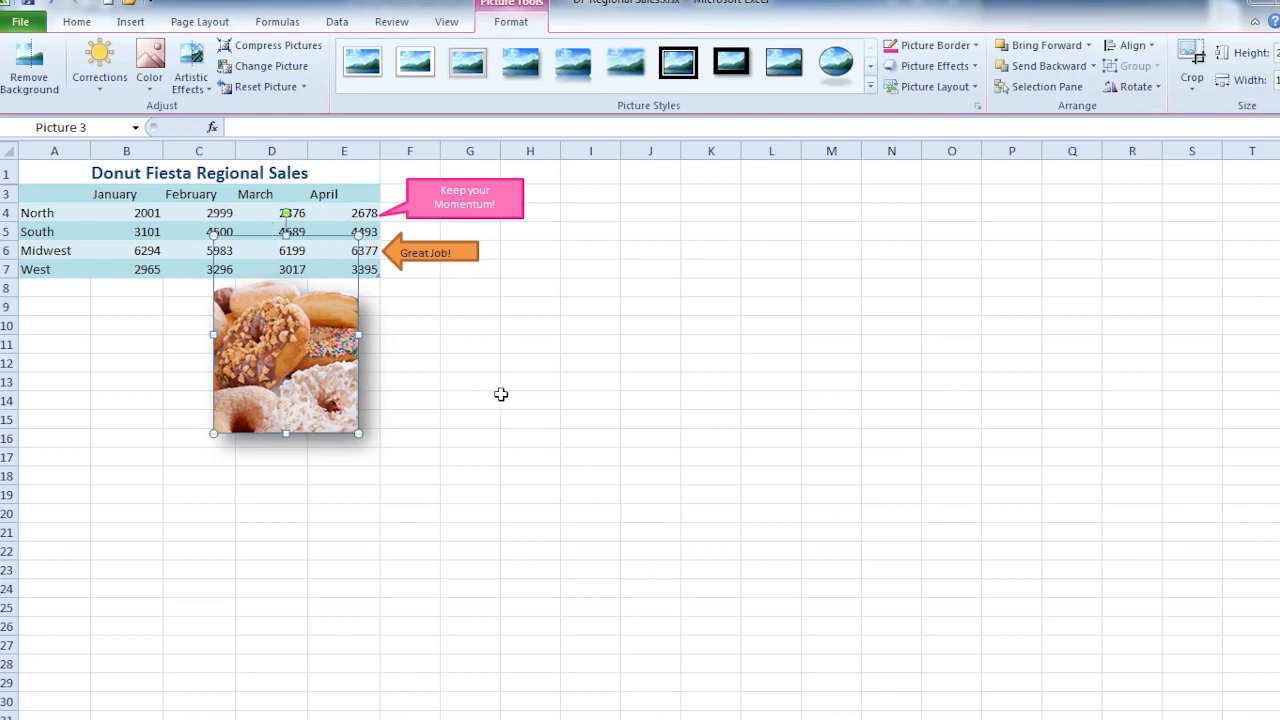
# Crop the empty area above the donuts so the picture begins just below the West row
pyautogui.click(1193, 62)
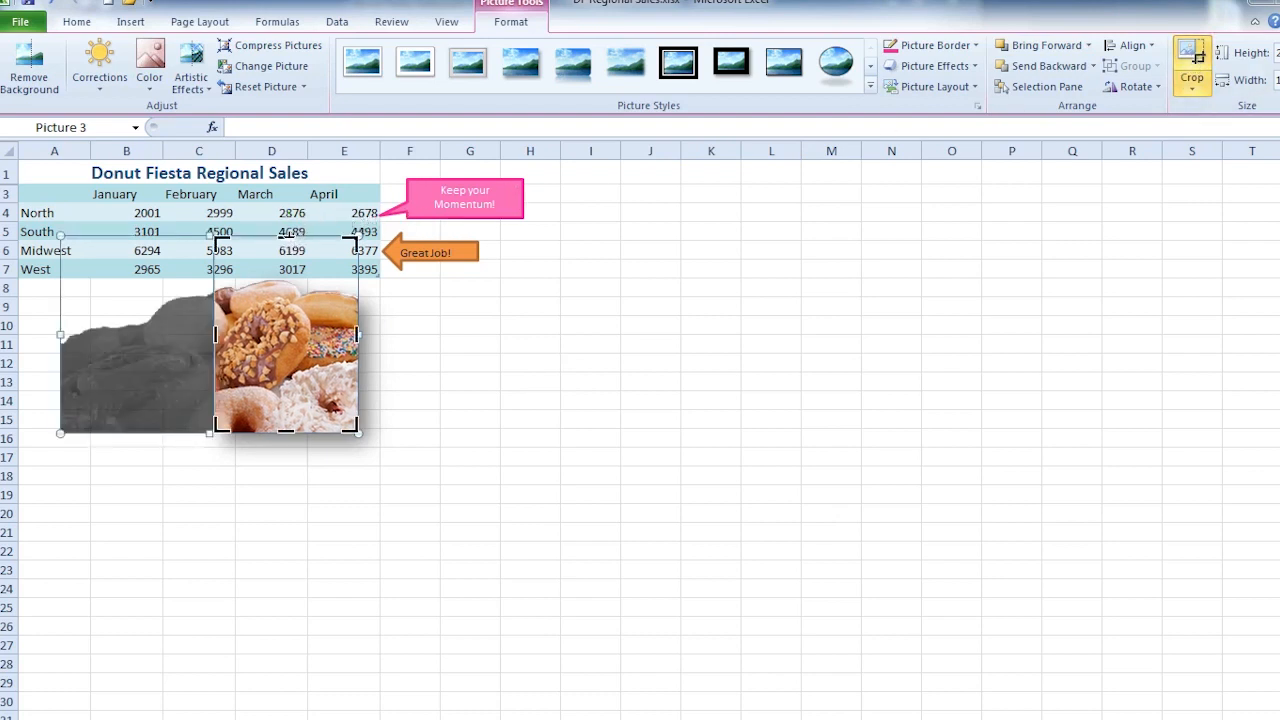
pyautogui.moveTo(287, 241); pyautogui.dragTo(283, 269)
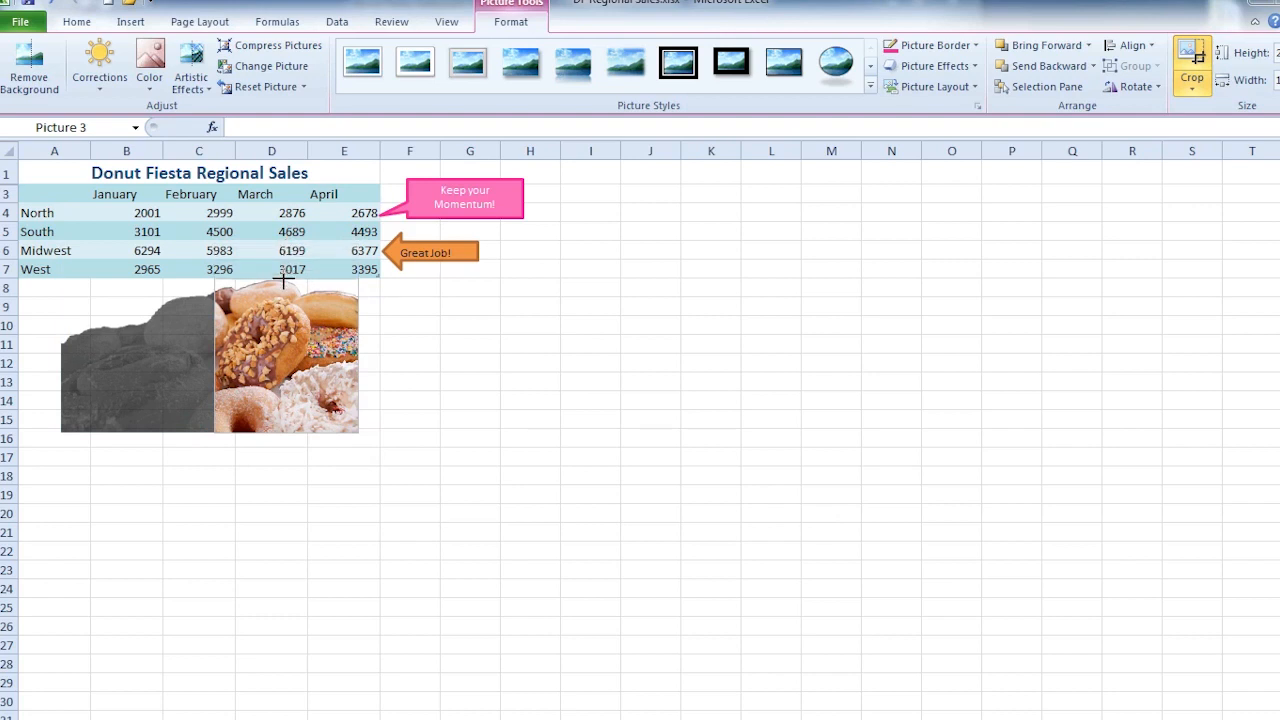
pyautogui.moveTo(284, 282); pyautogui.dragTo(285, 283)
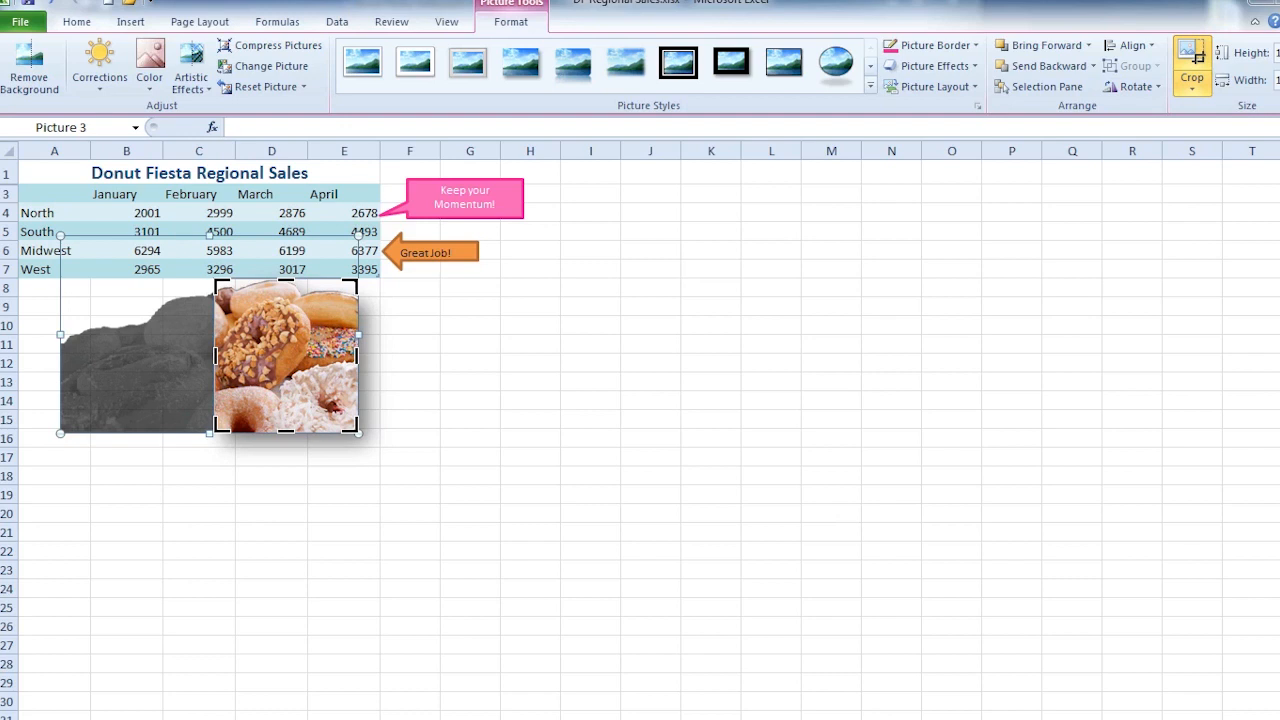
pyautogui.click(1199, 60)
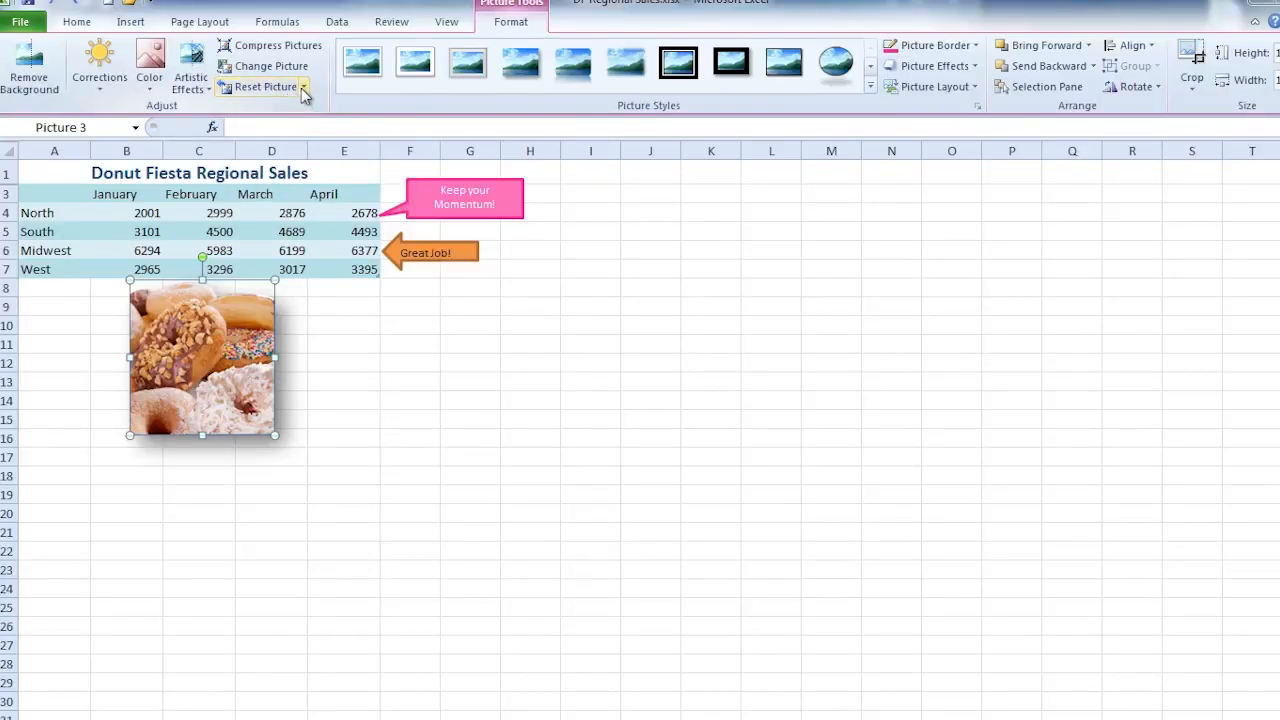
# Reset the donut picture's formatting, and also reset both the picture and its size
pyautogui.click(303, 88)
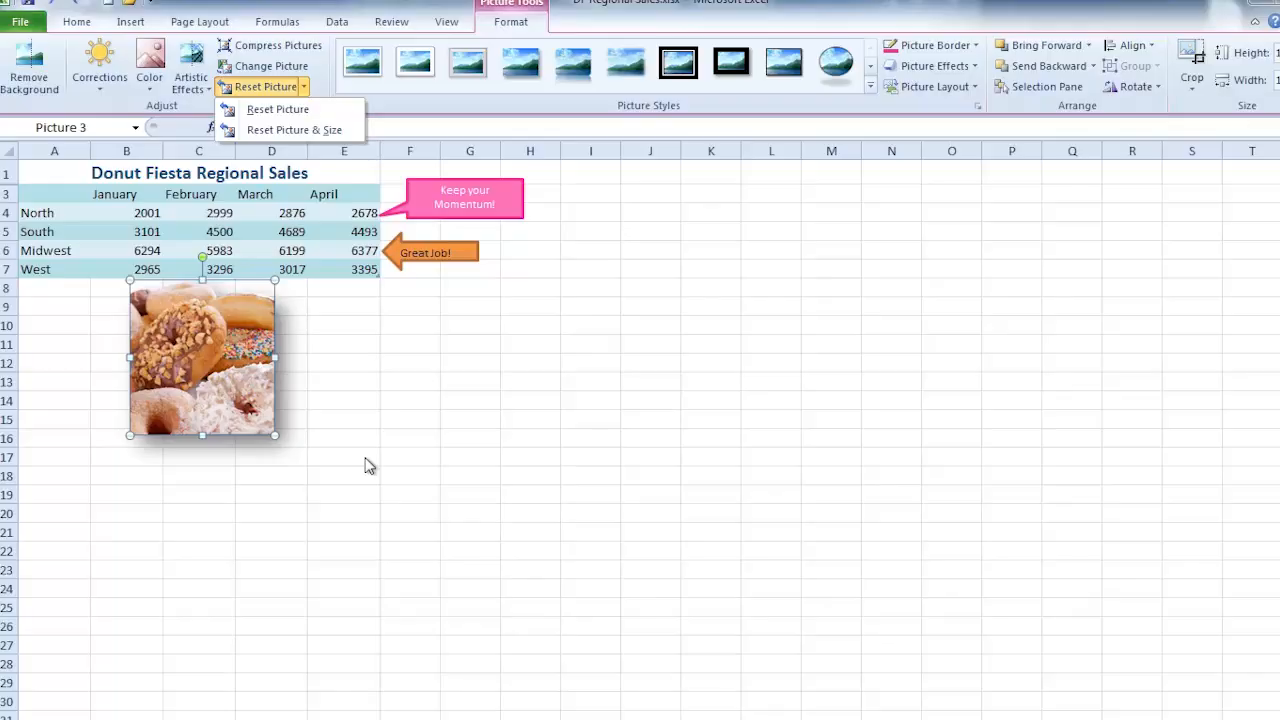
pyautogui.click(279, 110)
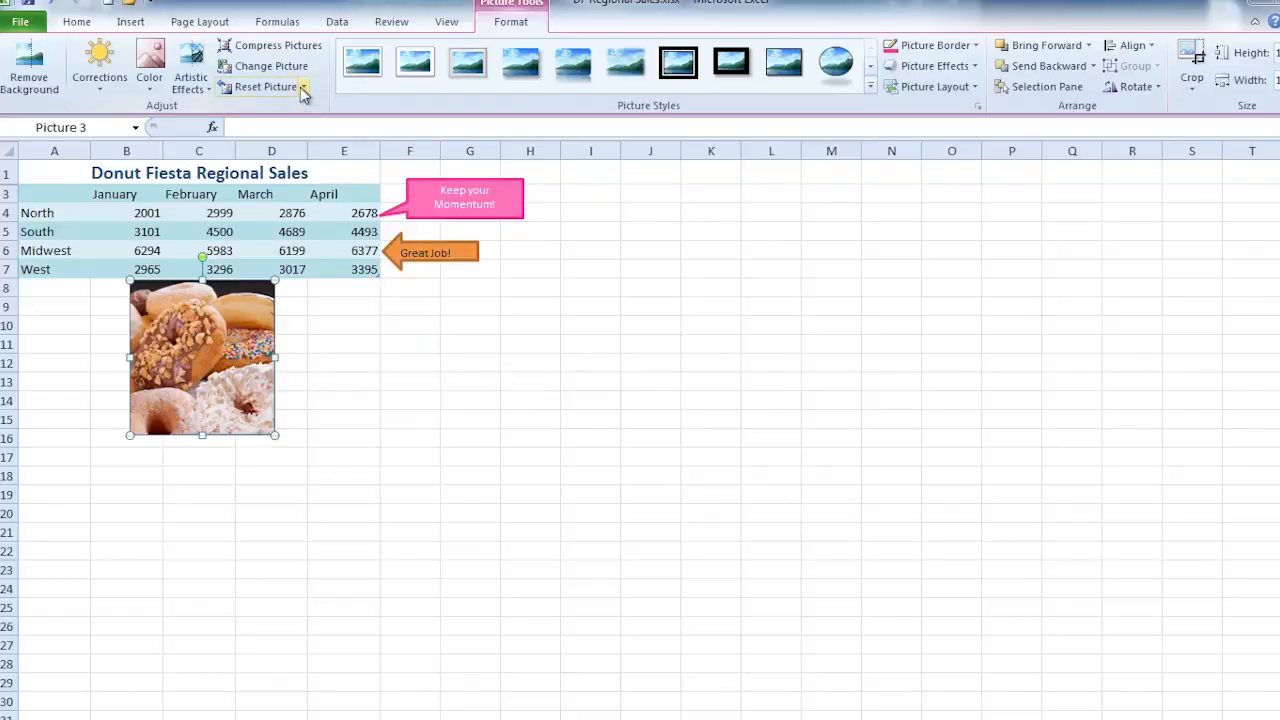
pyautogui.click(303, 87)
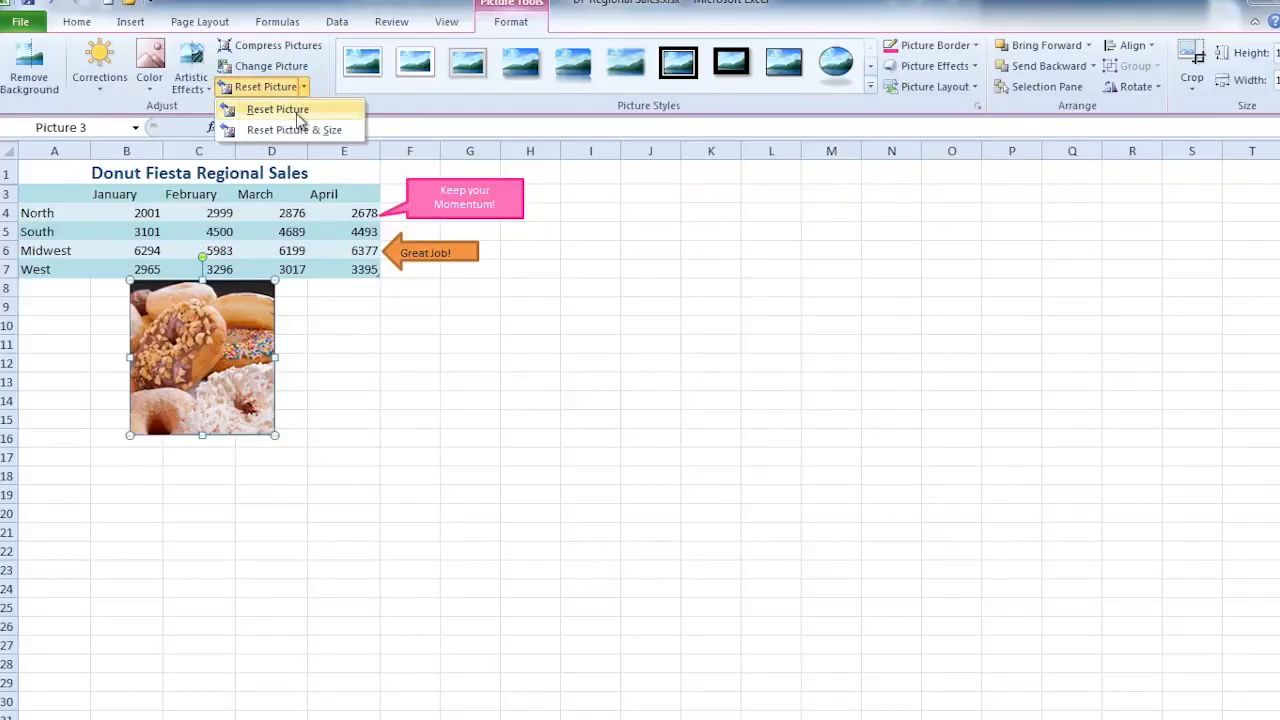
pyautogui.click(297, 130)
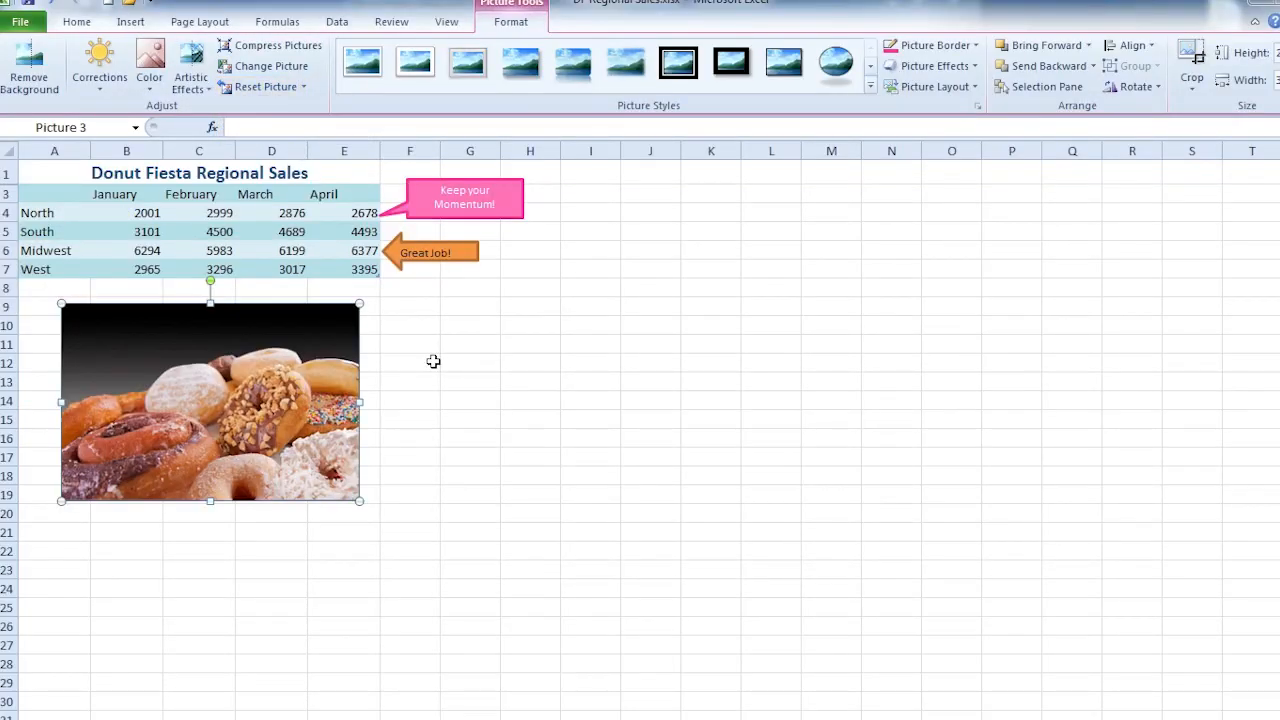
pyautogui.click(305, 87)
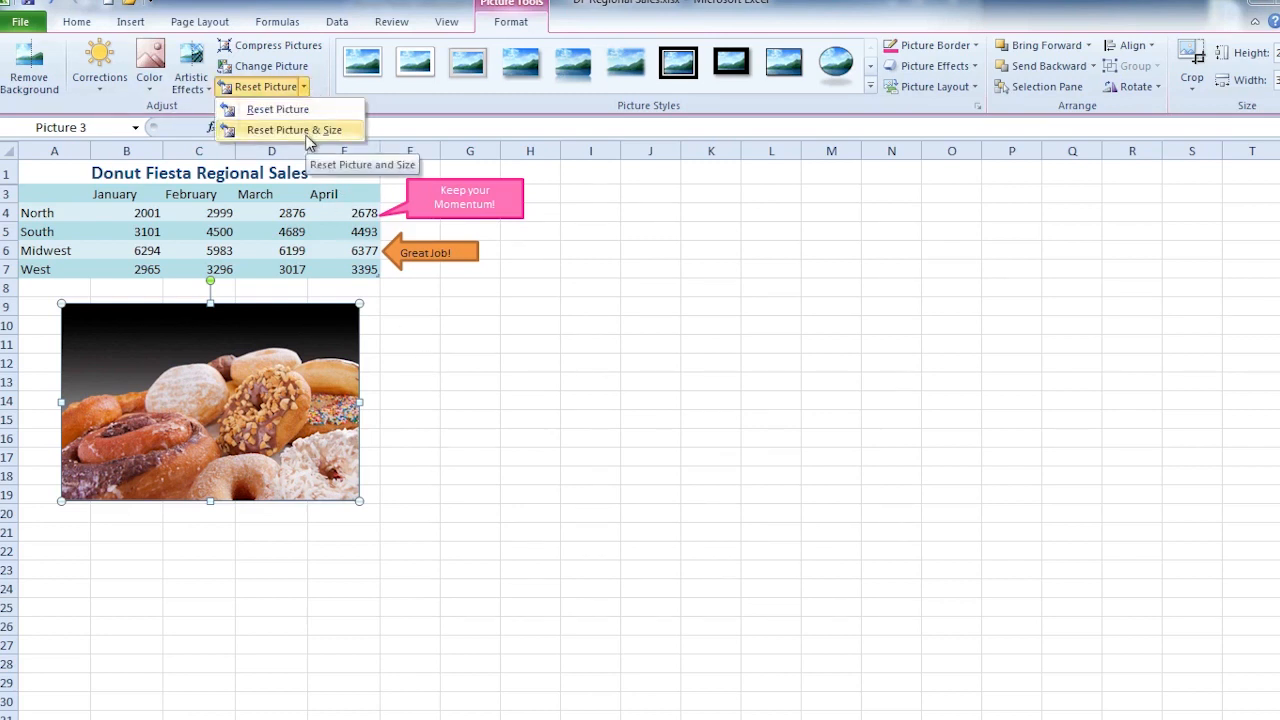